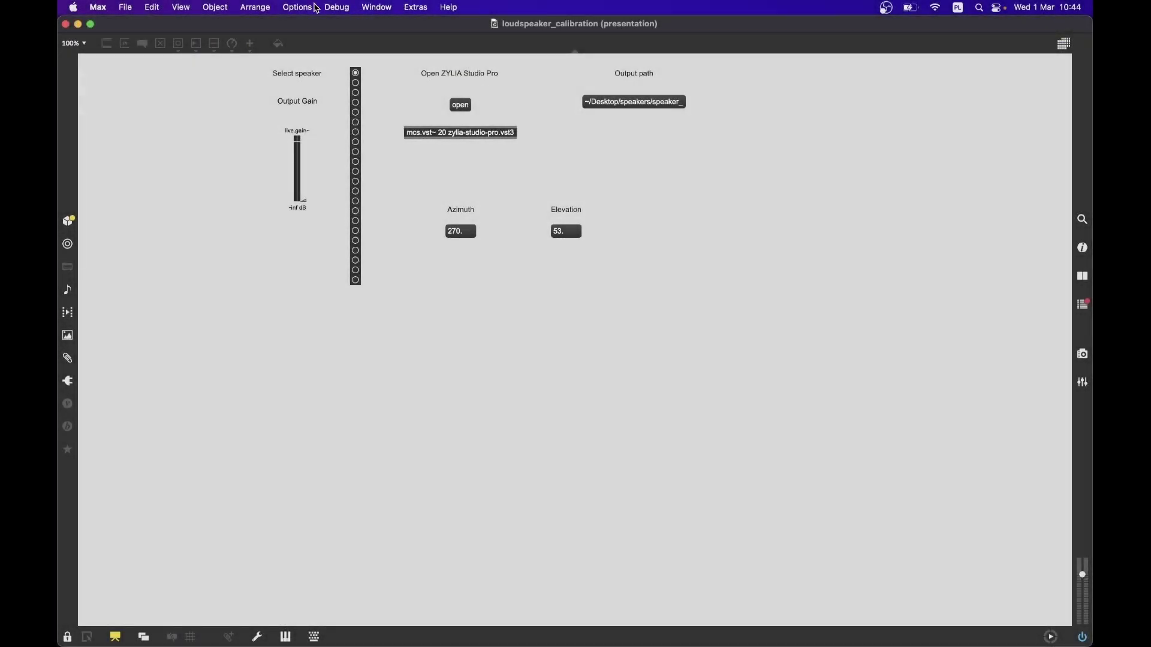
- Confirm Audio Status shows Zylia microphone input, MOTU 828x output and 48000 Hz sampling rate
left_click(310, 7)
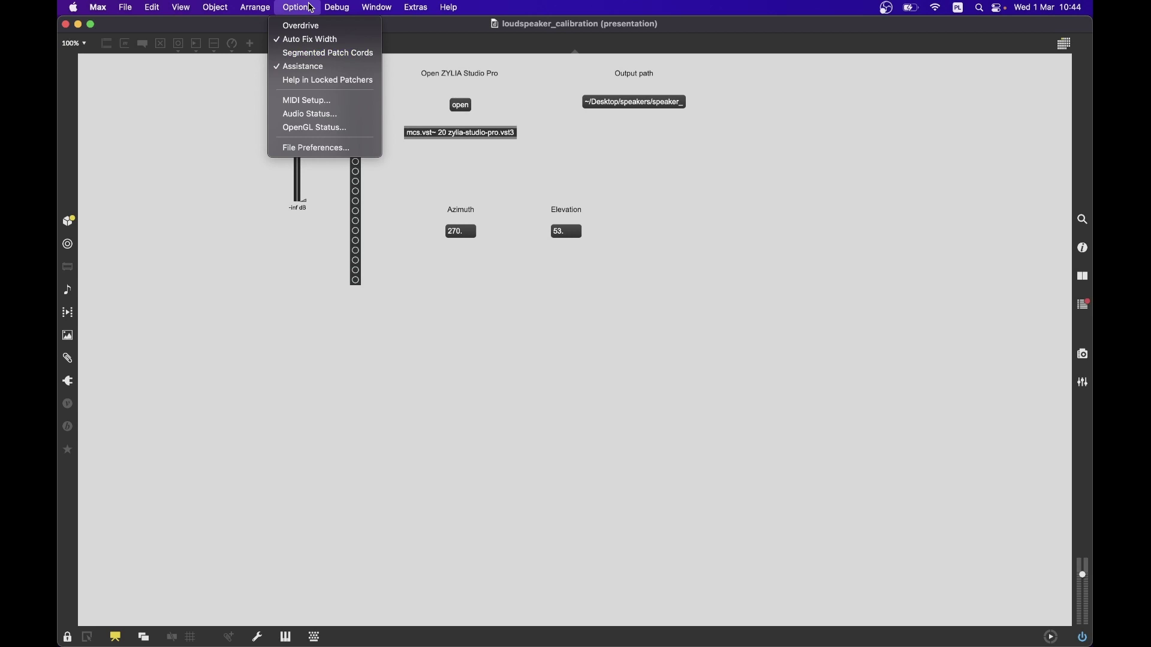
left_click(318, 114)
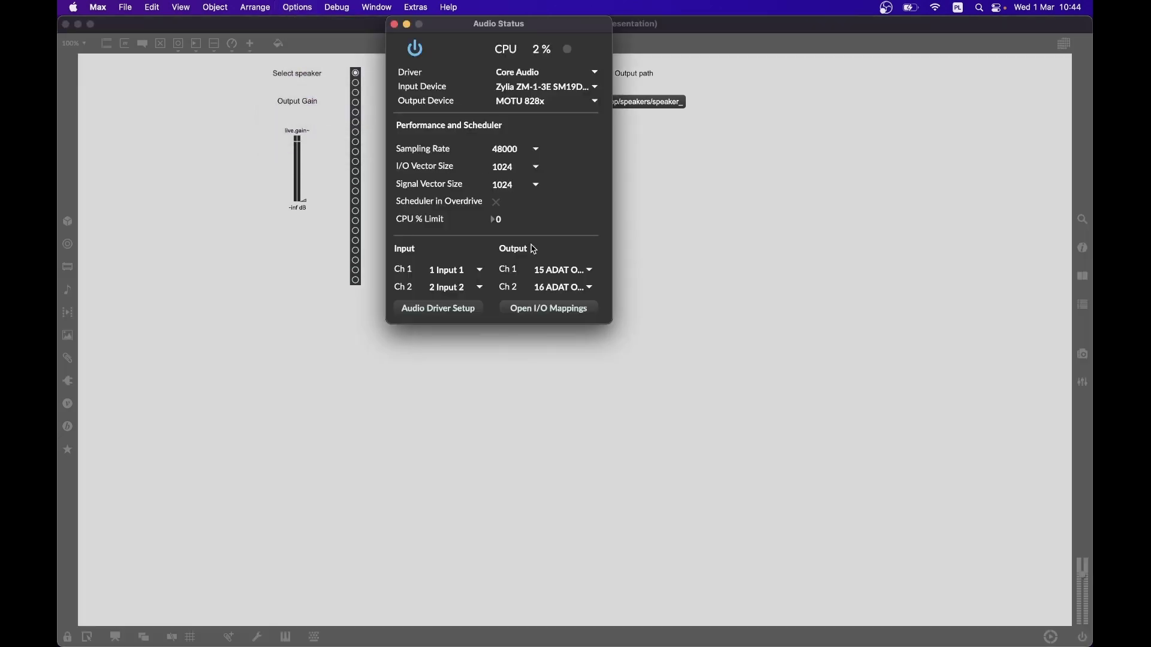
left_click(539, 88)
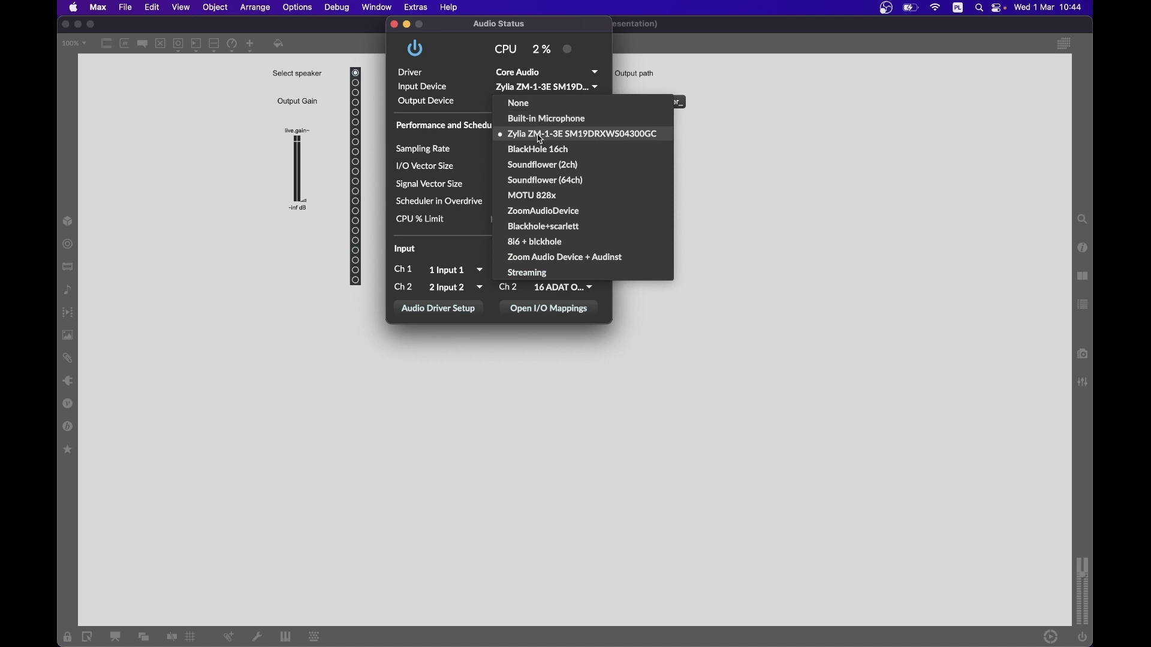
left_click(576, 88)
left_click(572, 104)
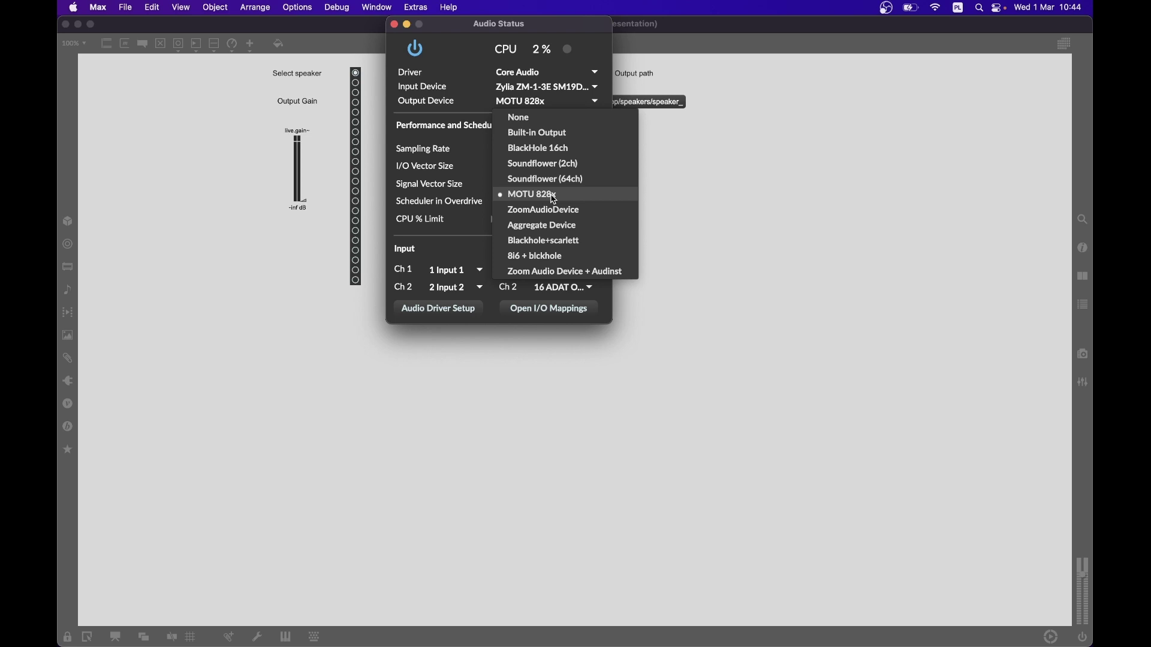
left_click(589, 107)
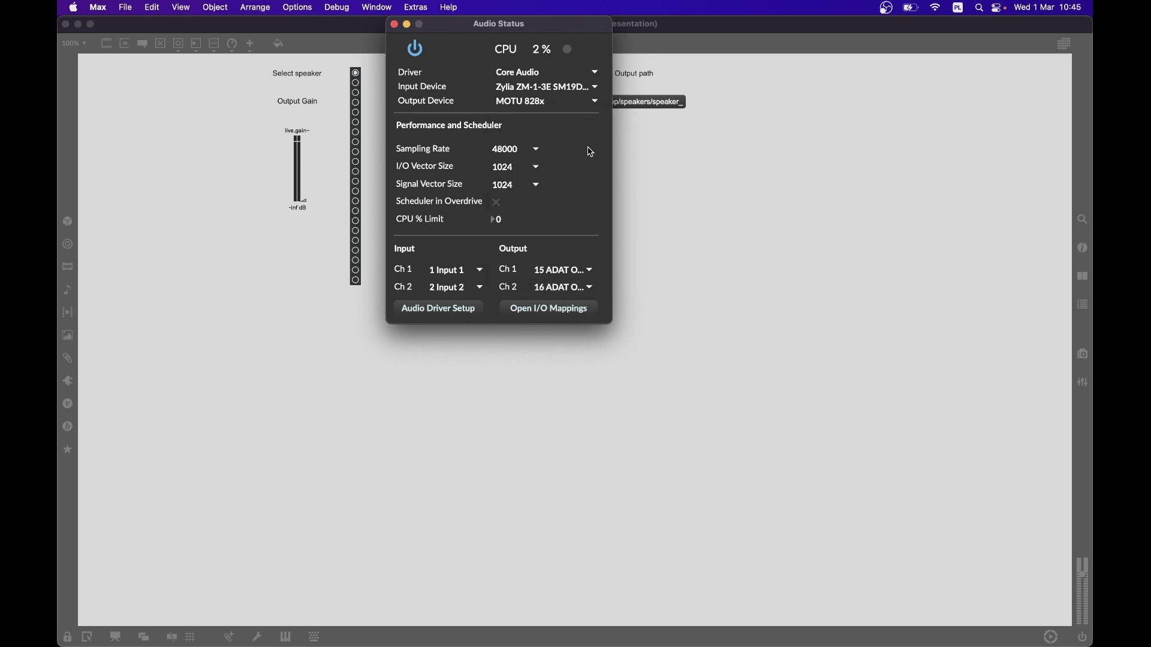
left_click(536, 151)
left_click(538, 155)
- Check the I/O mappings, leaving output channel 1 routing unchanged, and close both audio windows
left_click(537, 311)
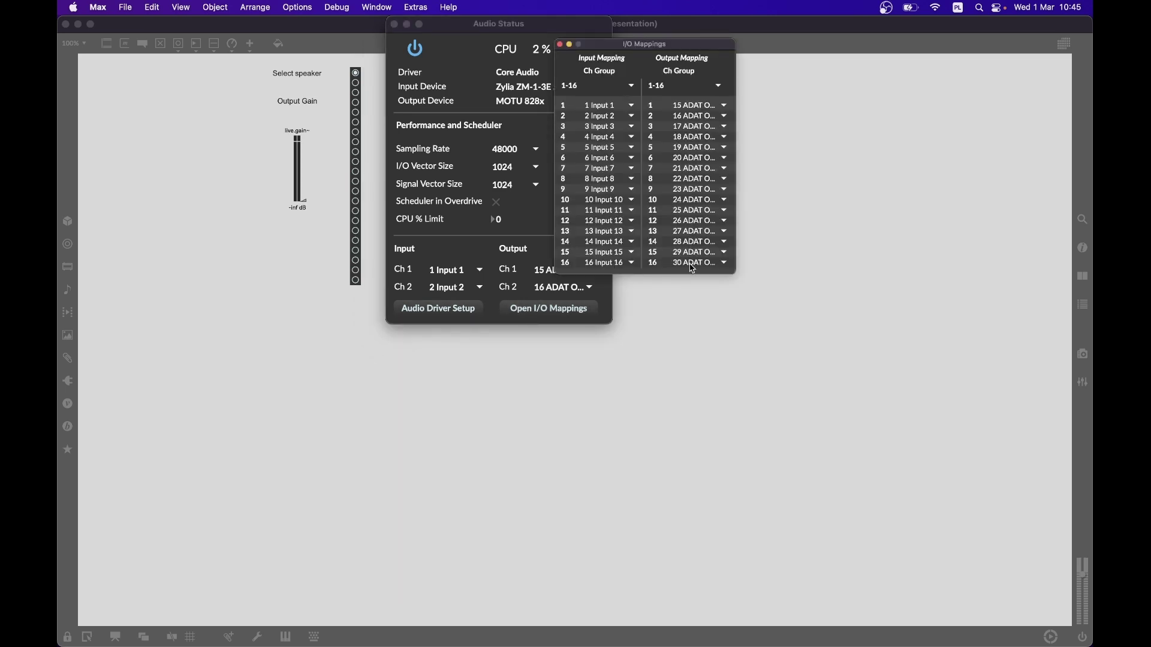
left_click(709, 108)
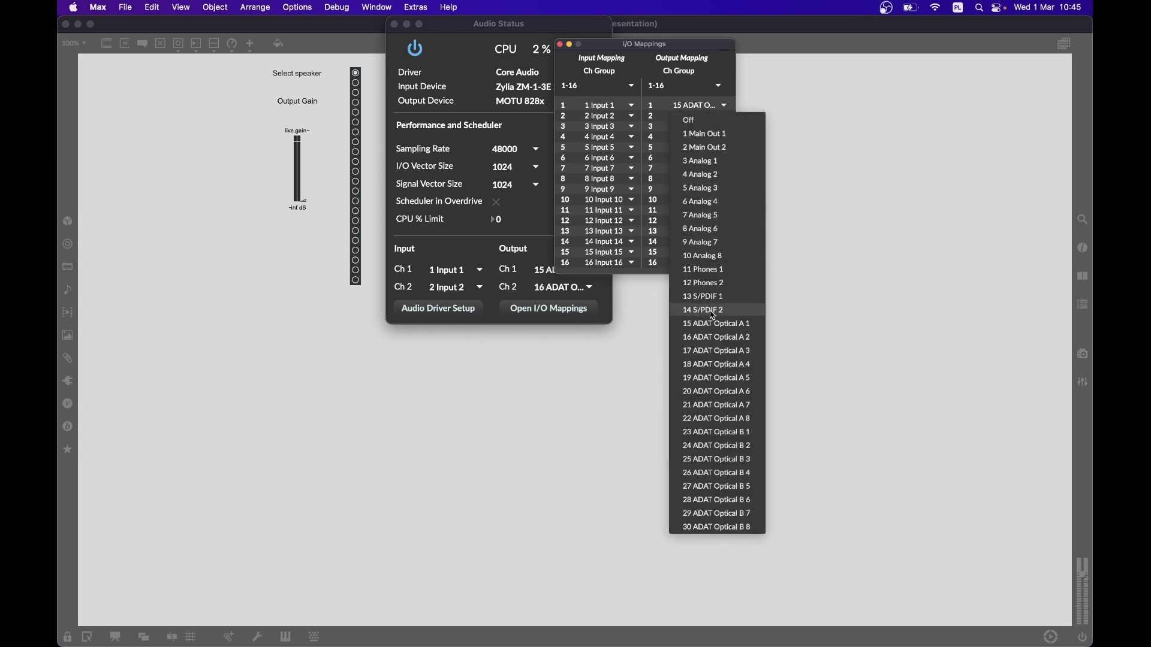
left_click(717, 106)
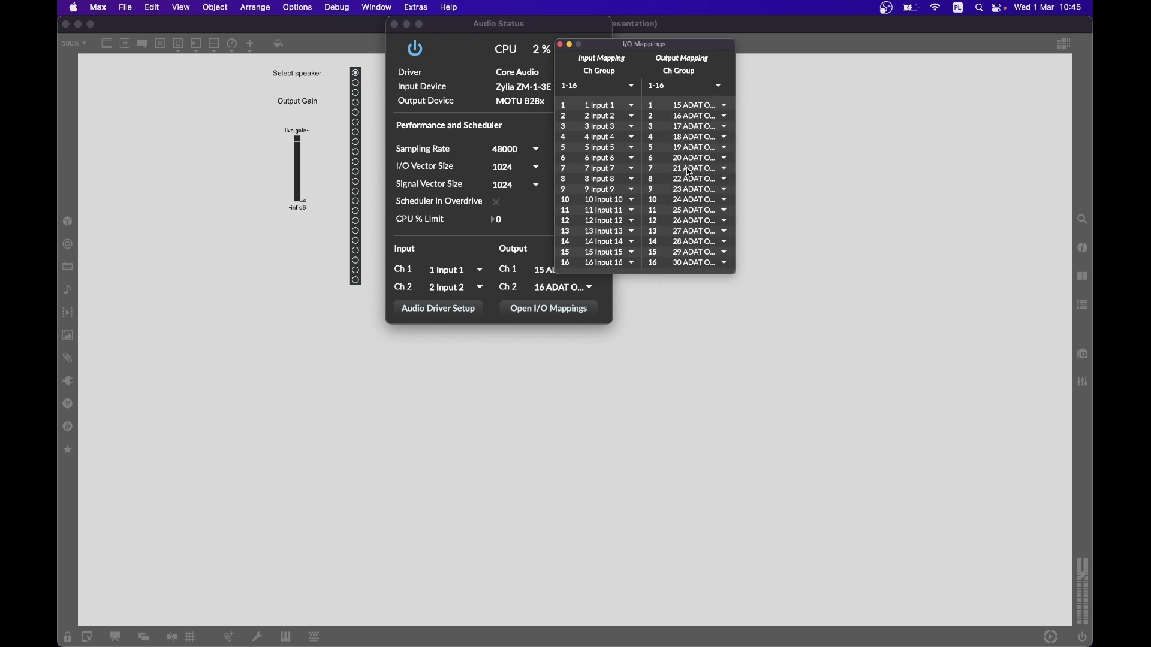
left_click(560, 45)
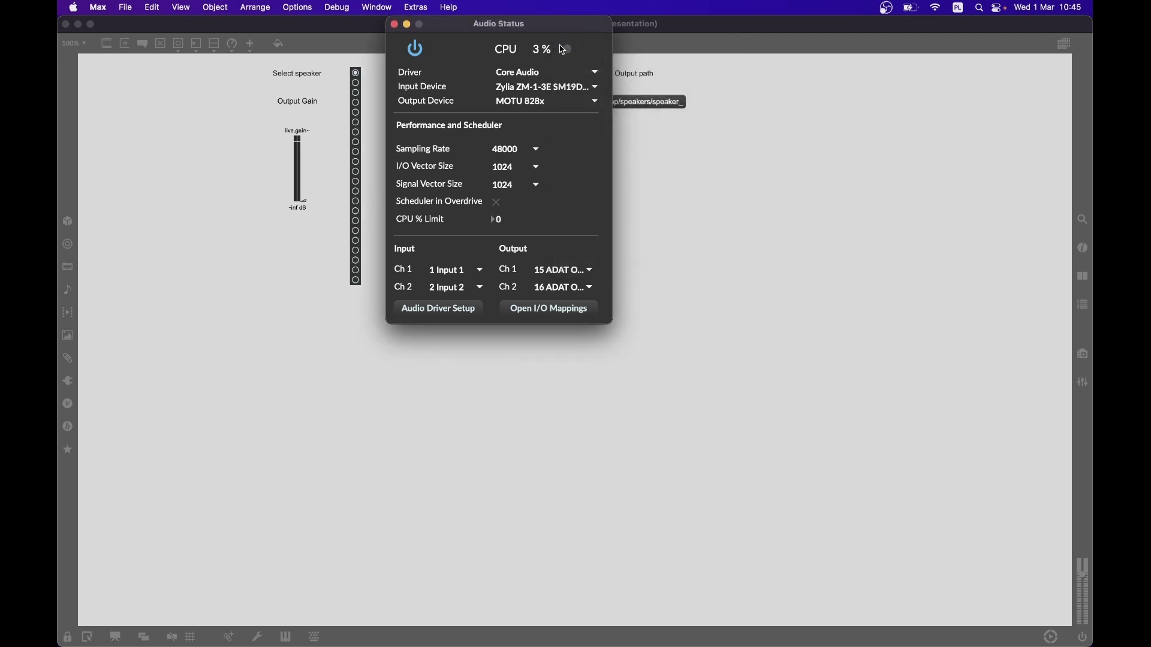
left_click(394, 25)
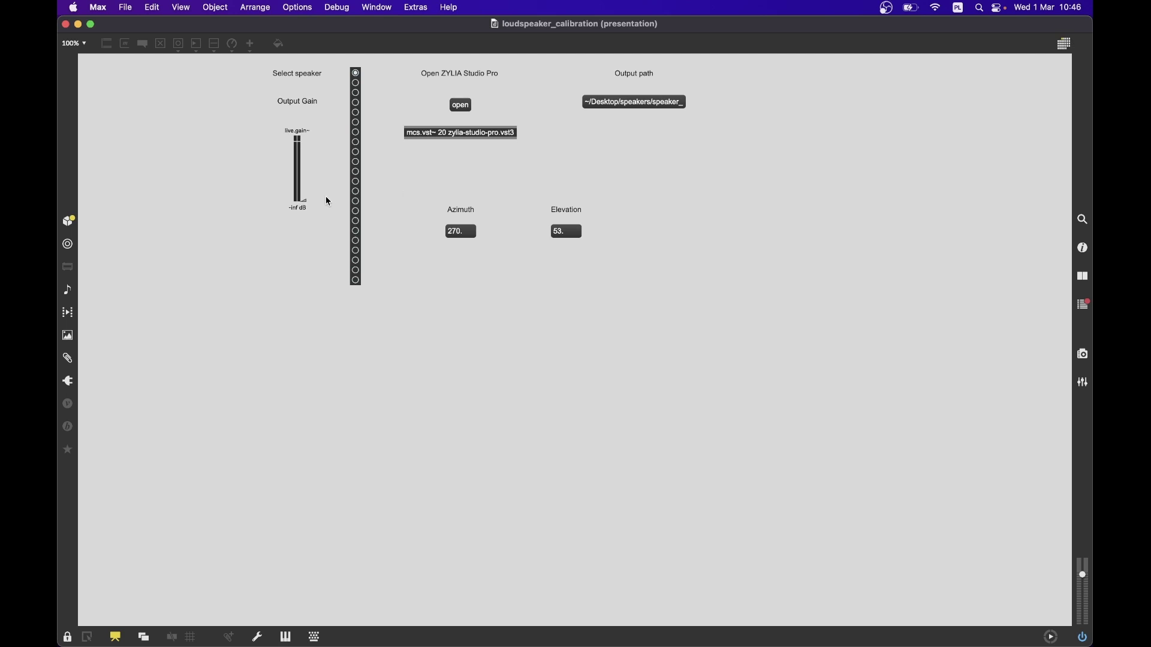
- Raise the live.gain~ output to -20 dB and route the test signal to speaker 3
left_click_drag(307, 202, 304, 158)
left_click(357, 84)
left_click(357, 93)
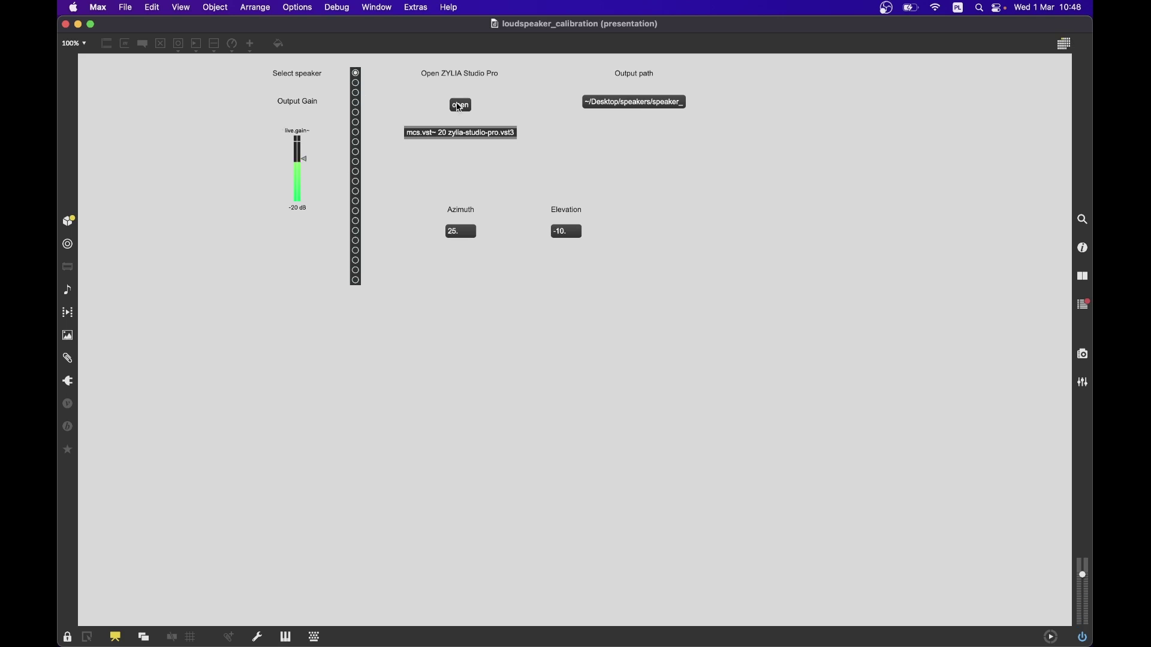
- Open ZYLIA Studio Pro's OSC Settings and verify IP 127.0.0.1, port 9010, 100 ms interval
left_click(459, 106)
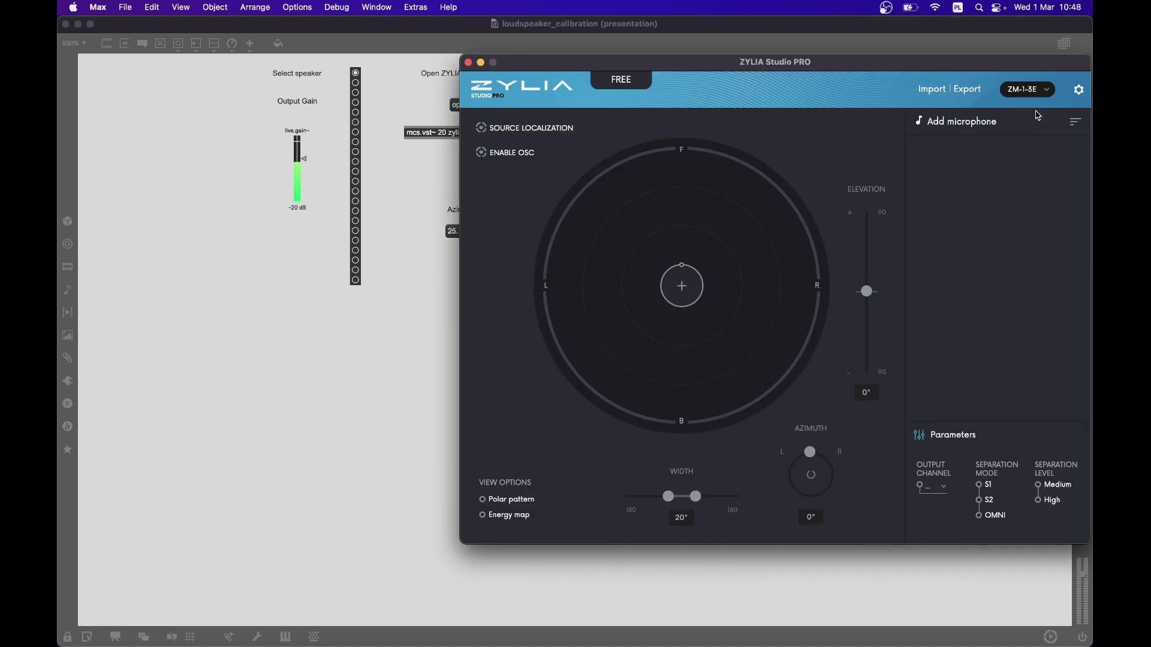
left_click(1079, 90)
left_click(1047, 118)
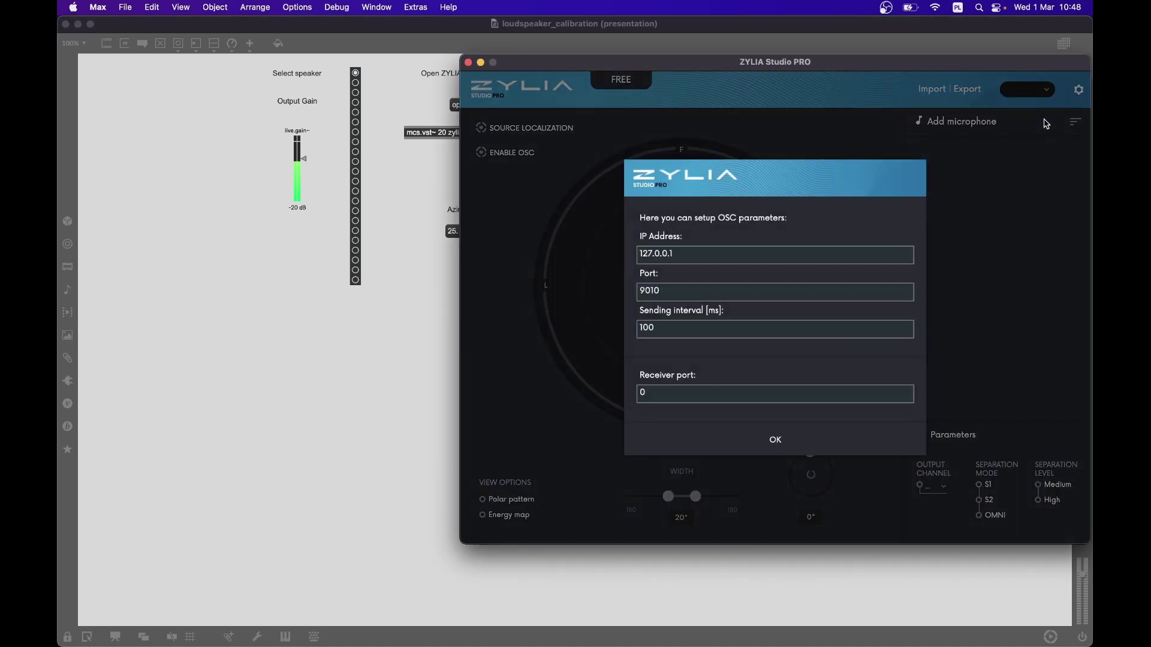
left_click(694, 256)
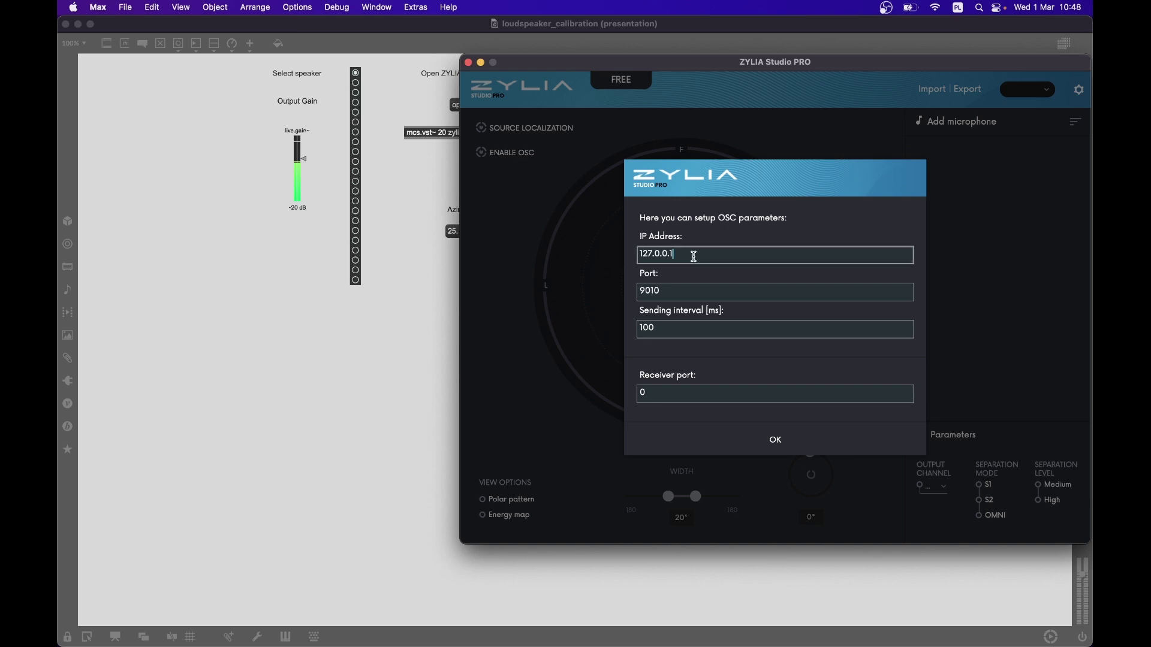
left_click_drag(694, 257, 623, 254)
left_click(672, 293)
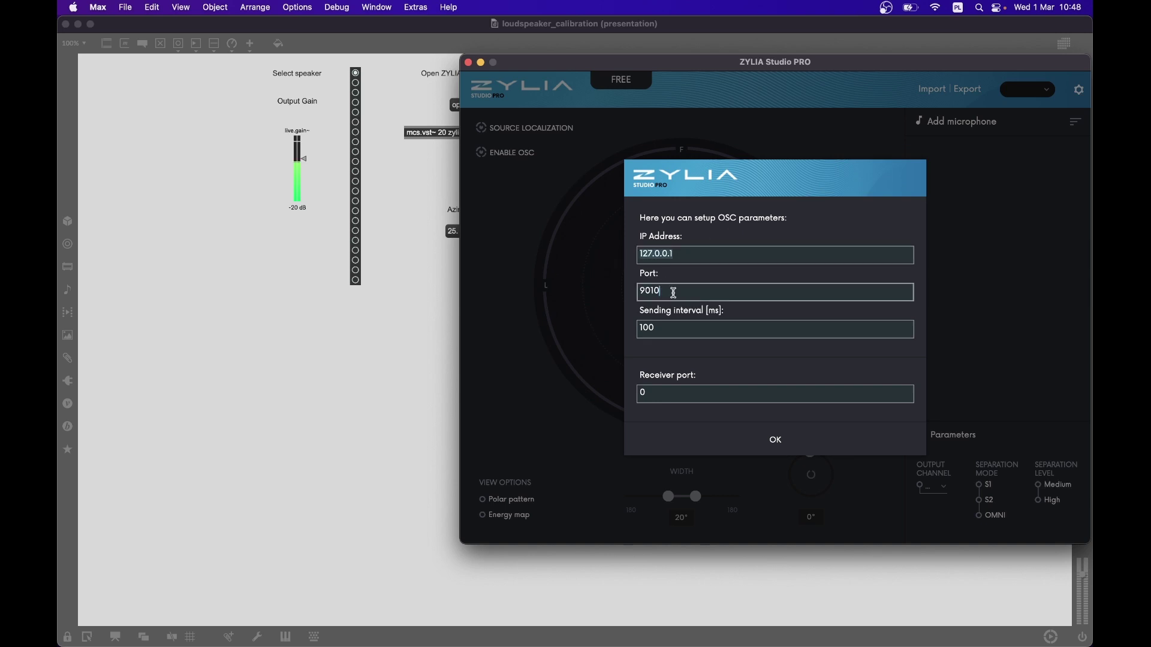
left_click_drag(679, 293, 617, 289)
left_click(664, 329)
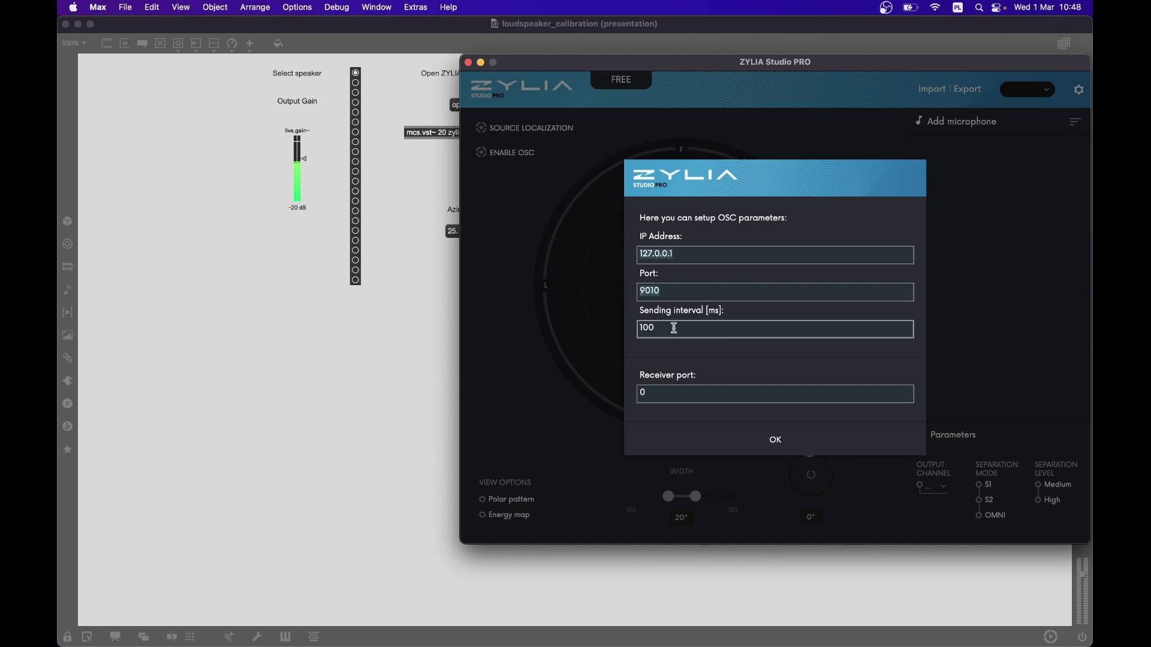
left_click_drag(674, 329, 608, 328)
left_click(674, 331)
left_click(777, 442)
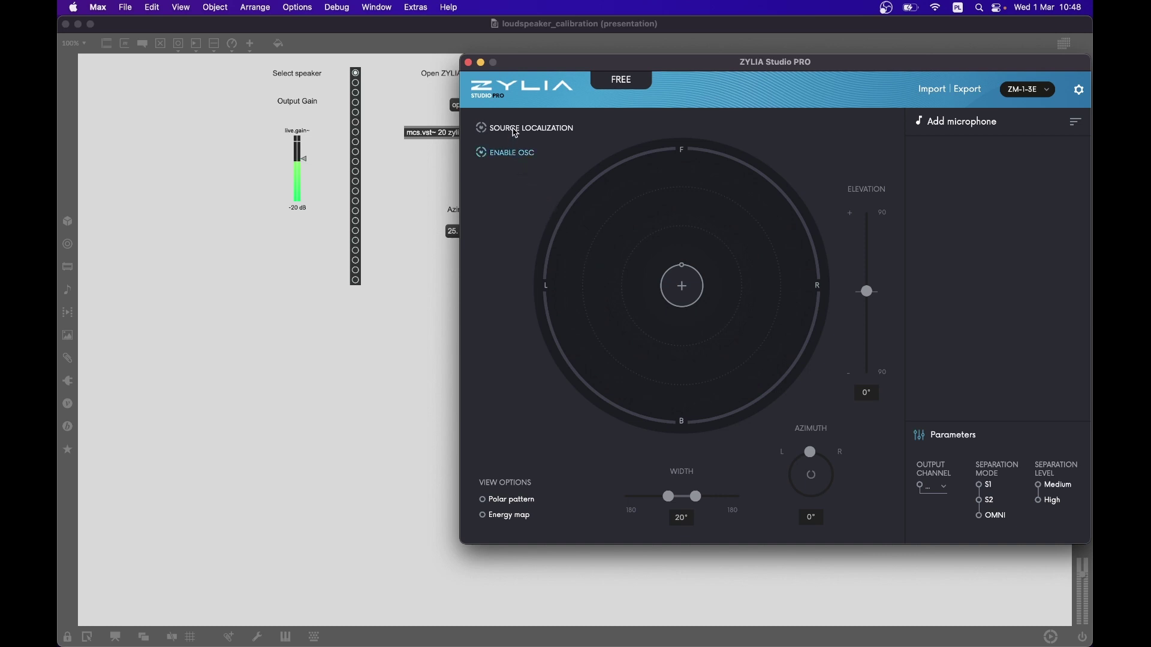
- Enable source localization, then play the third speaker from the Max patch to detect it
left_click(515, 132)
left_click(407, 166)
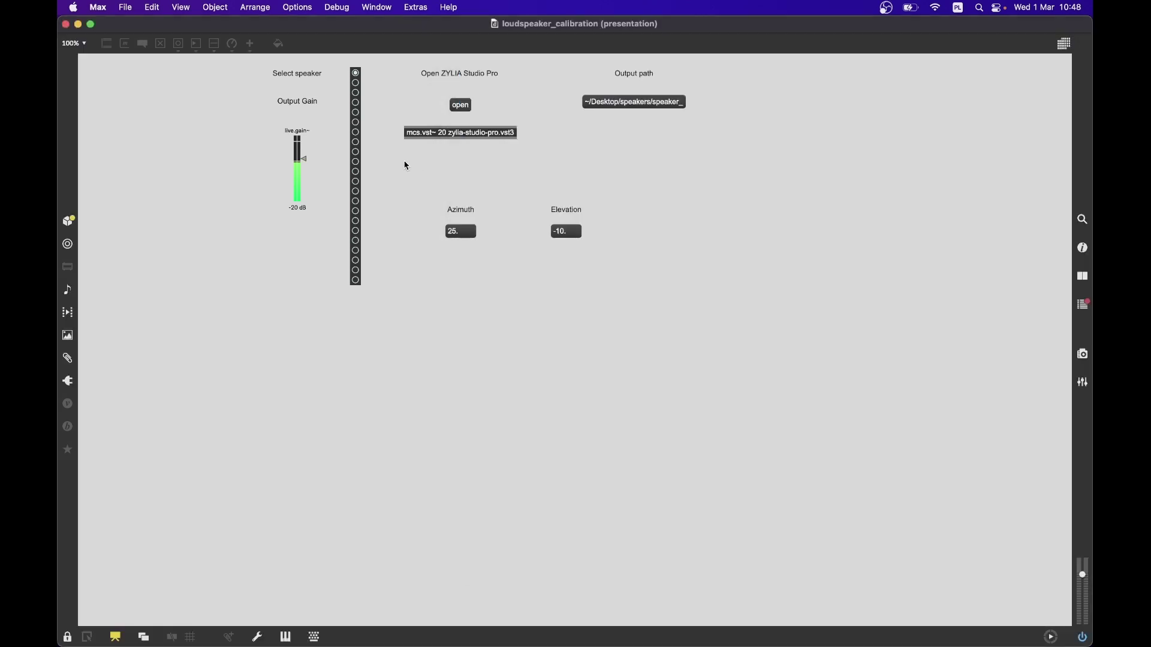
left_click(356, 94)
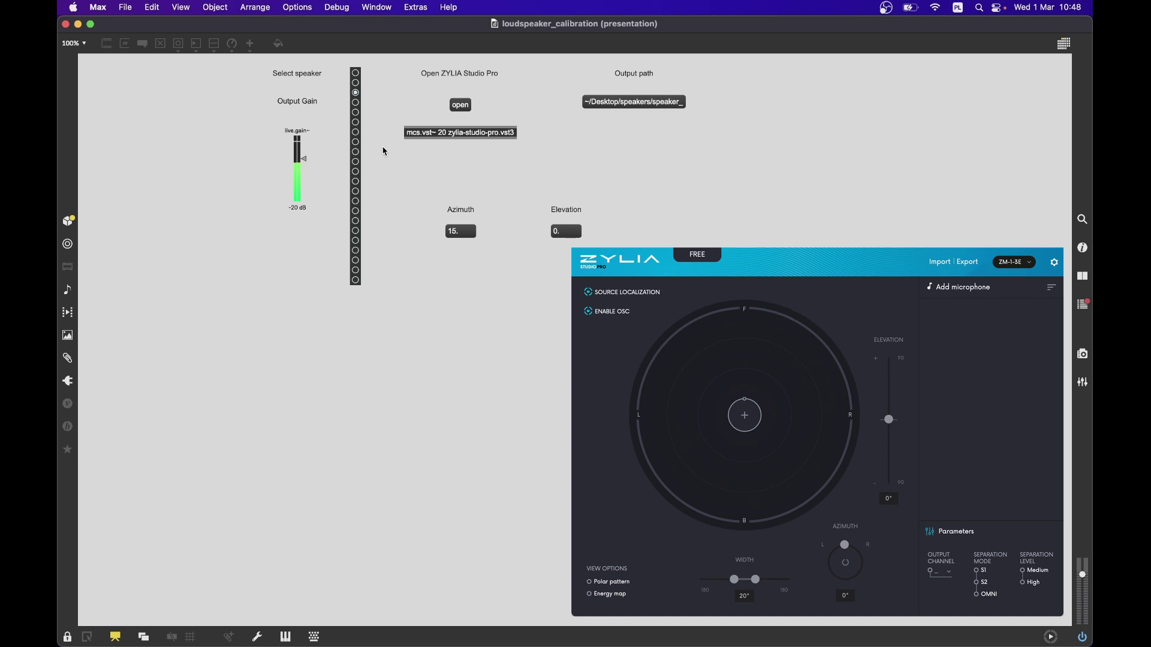
- Measure speakers 4, 5, 6 and 7 in turn, letting azimuth and elevation update
left_click(356, 103)
left_click(356, 112)
left_click(355, 123)
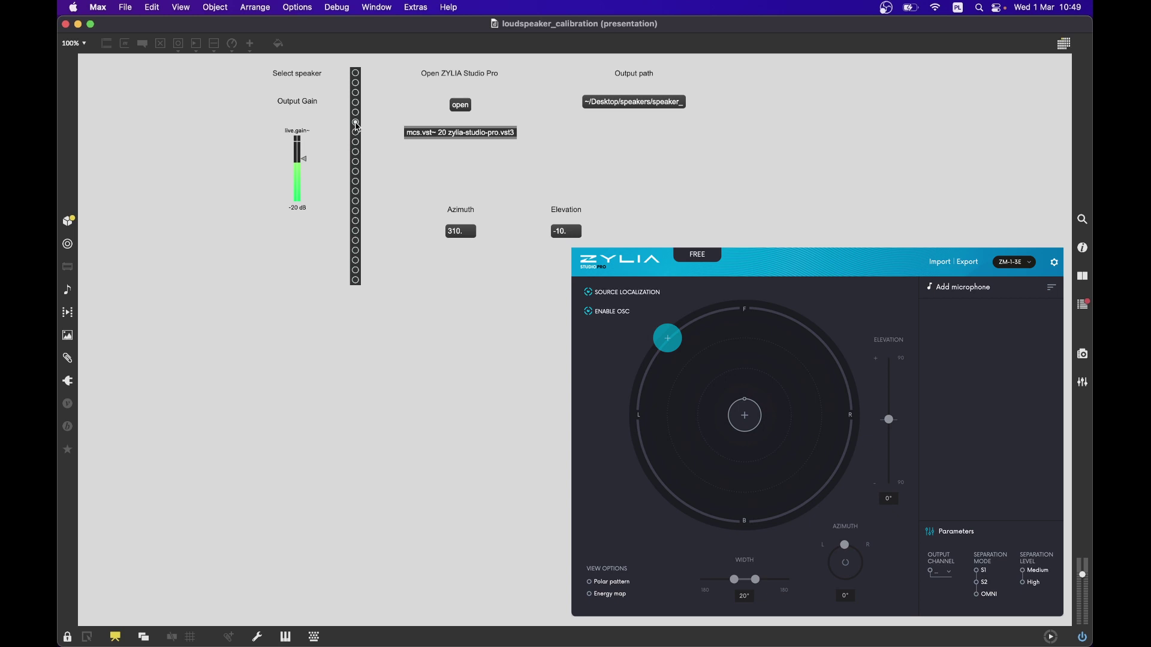
left_click(356, 132)
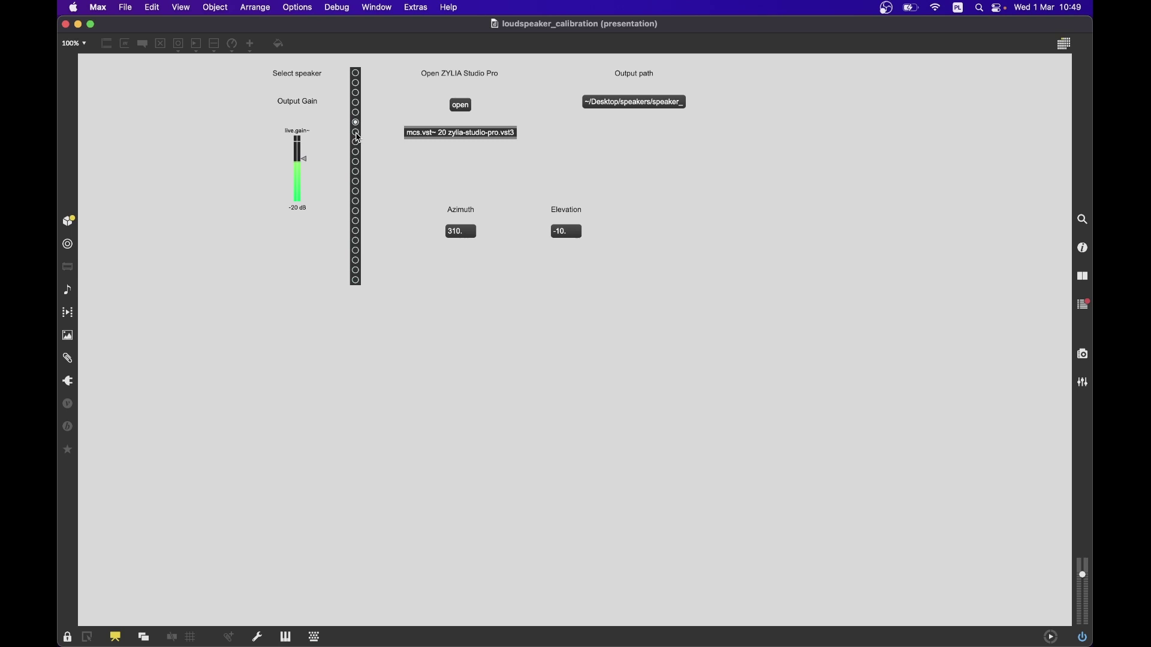